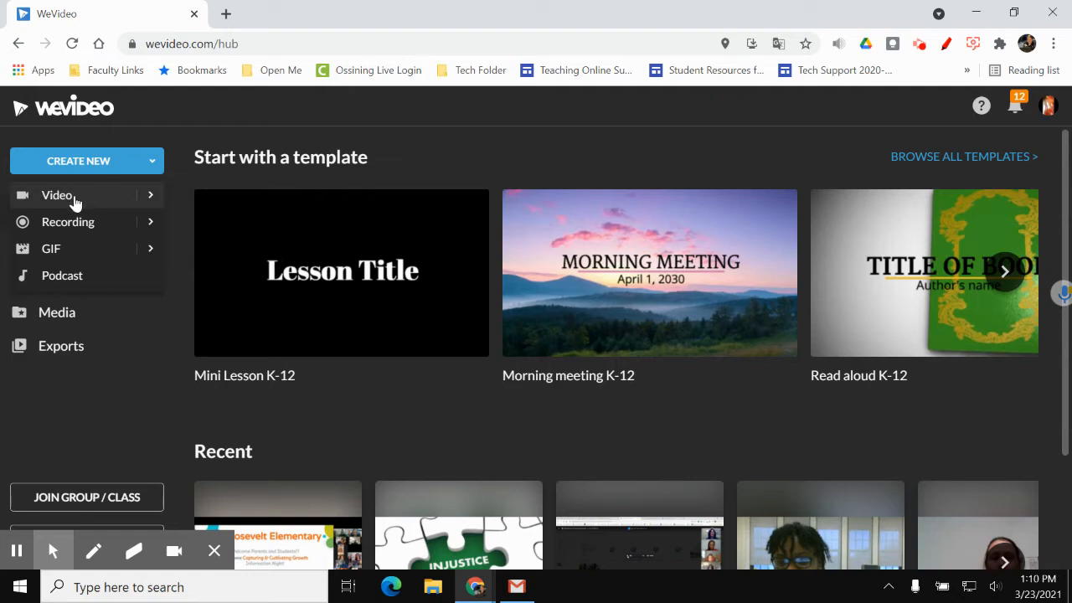
# - Create a new video edit and save it in My Project
pyautogui.click(75, 201)
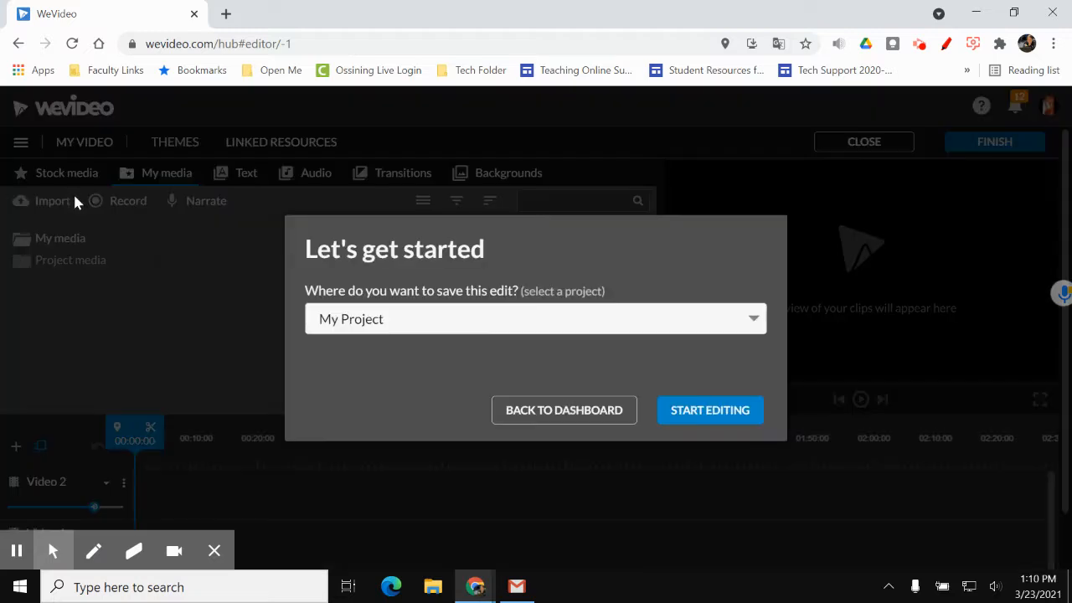
pyautogui.click(720, 409)
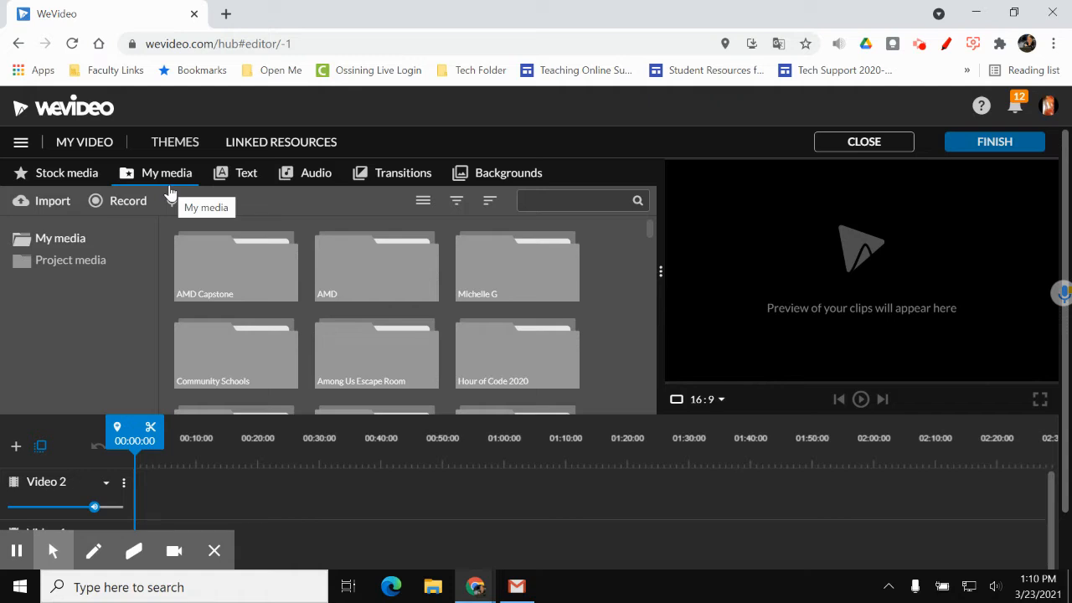
pyautogui.rightClick(593, 304)
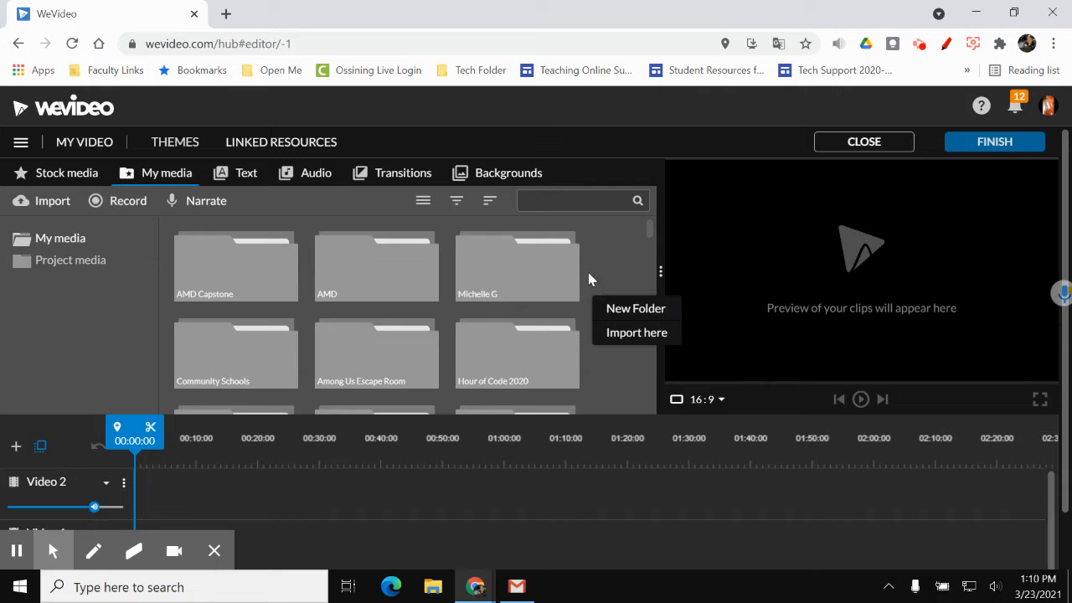
pyautogui.rightClick(589, 275)
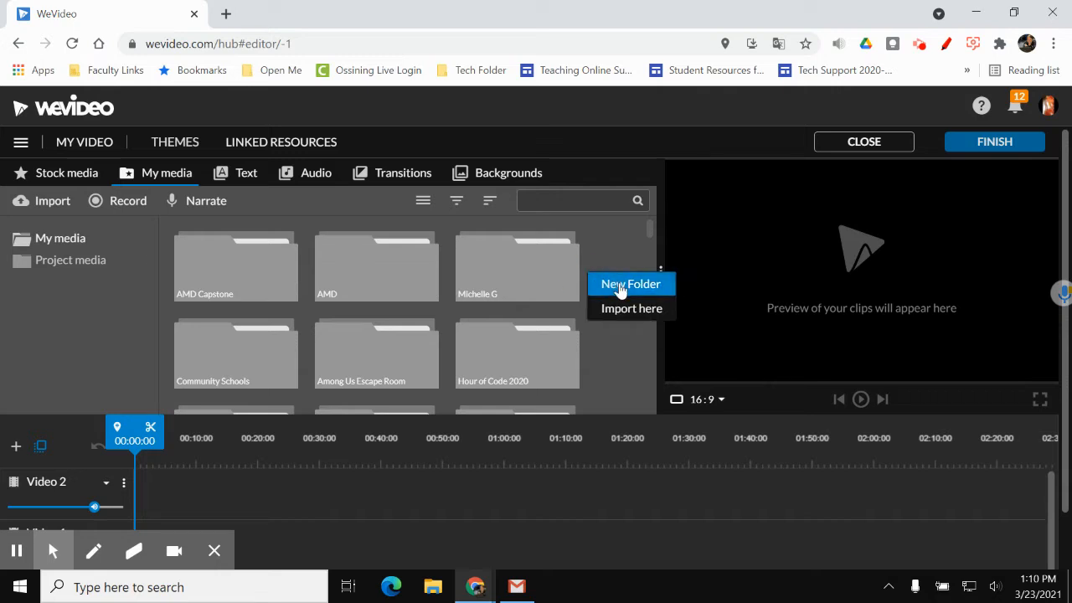
pyautogui.click(606, 252)
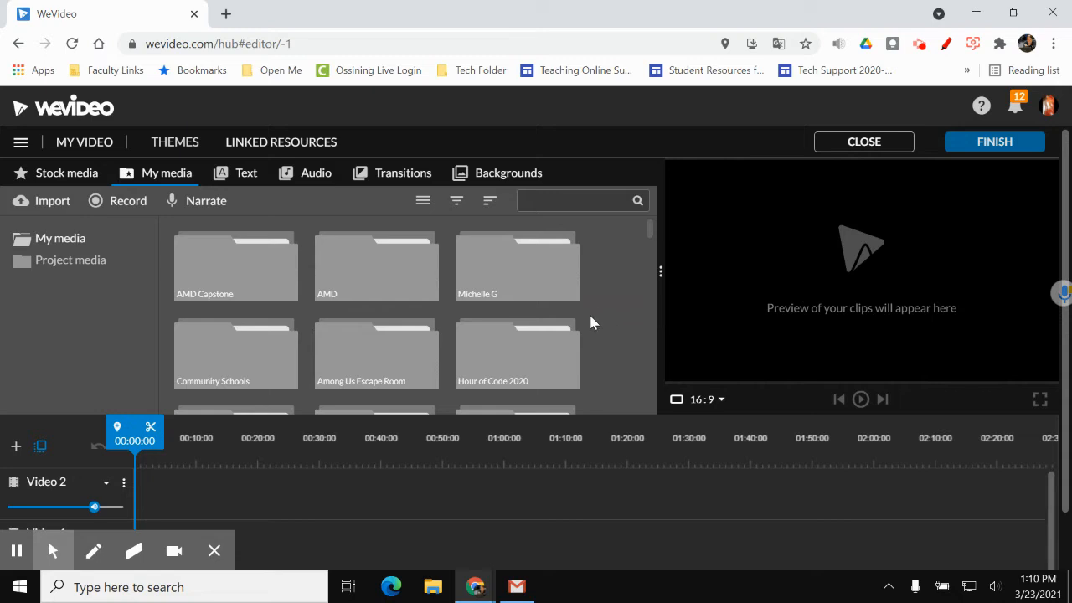
# - Open the Hour of Code folder in the My media library
pyautogui.scroll(-5, 590, 319)
pyautogui.scroll(-5, 590, 322)
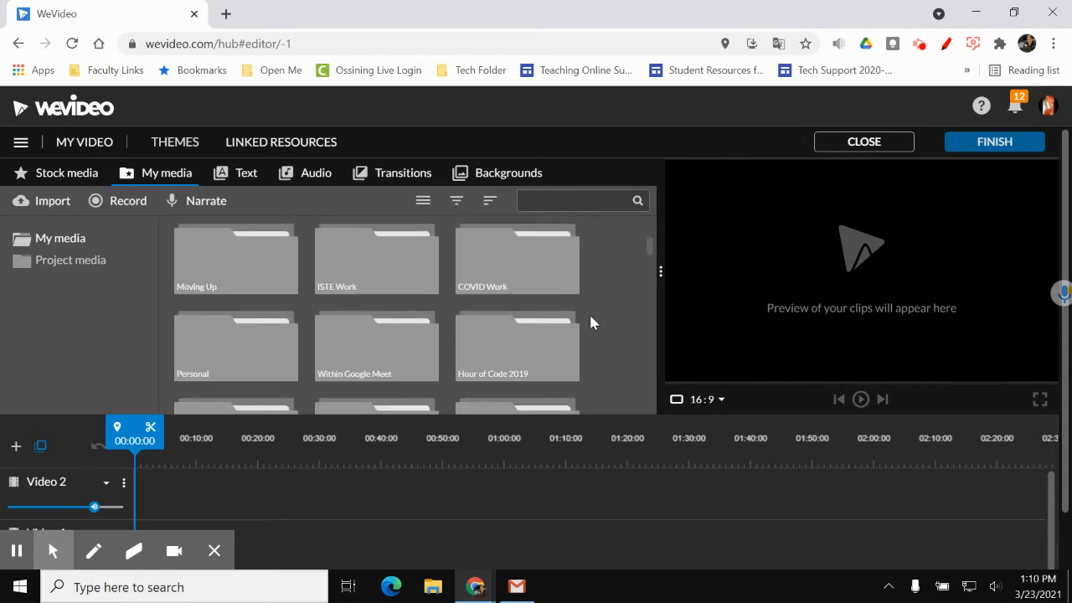
pyautogui.scroll(5, 590, 322)
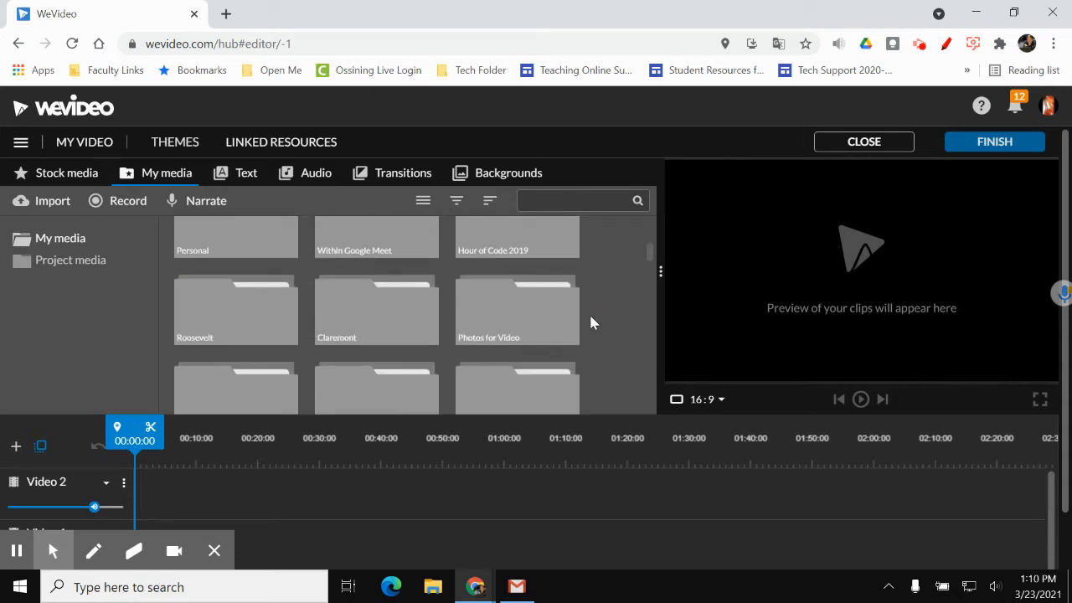
pyautogui.scroll(-5, 590, 322)
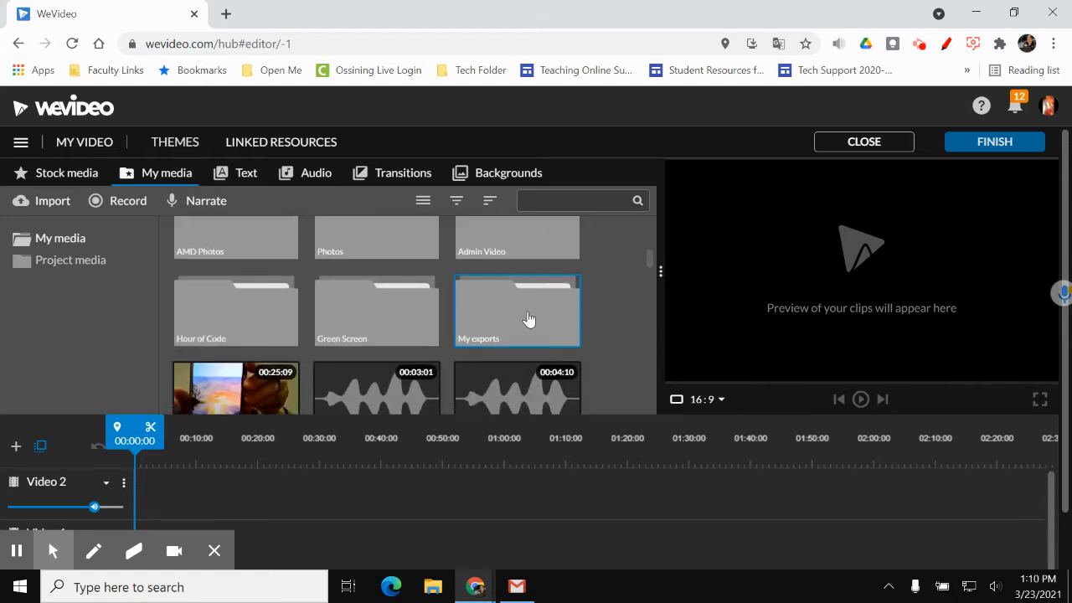
pyautogui.doubleClick(230, 297)
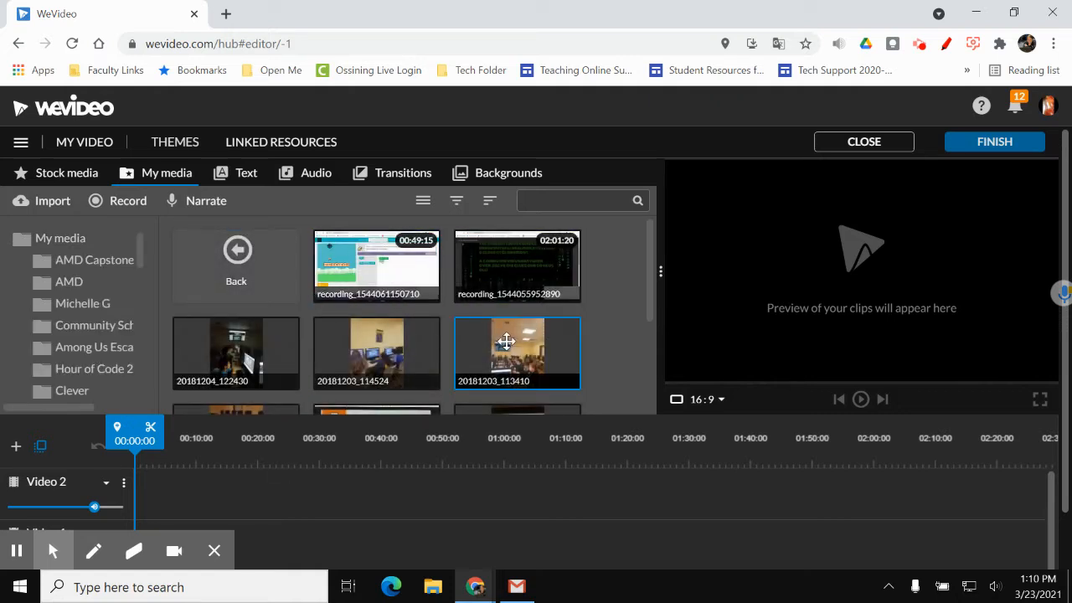
# - Show the video editor in full screen so that all of its timeline tracks fit
pyautogui.click(215, 551)
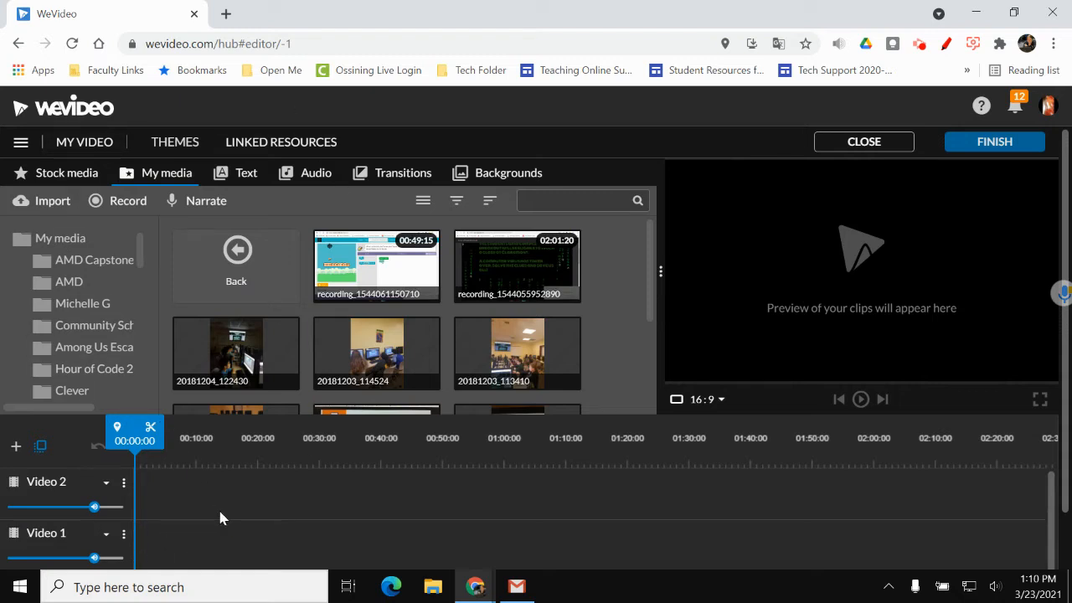
pyautogui.scroll(-1, 456, 509)
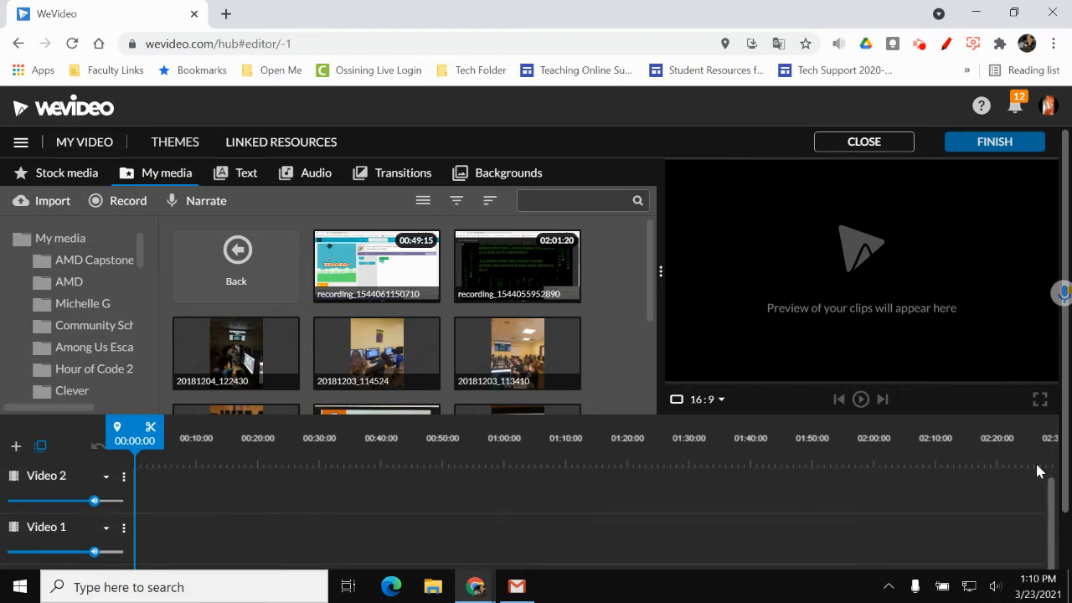
pyautogui.scroll(-1, 1037, 466)
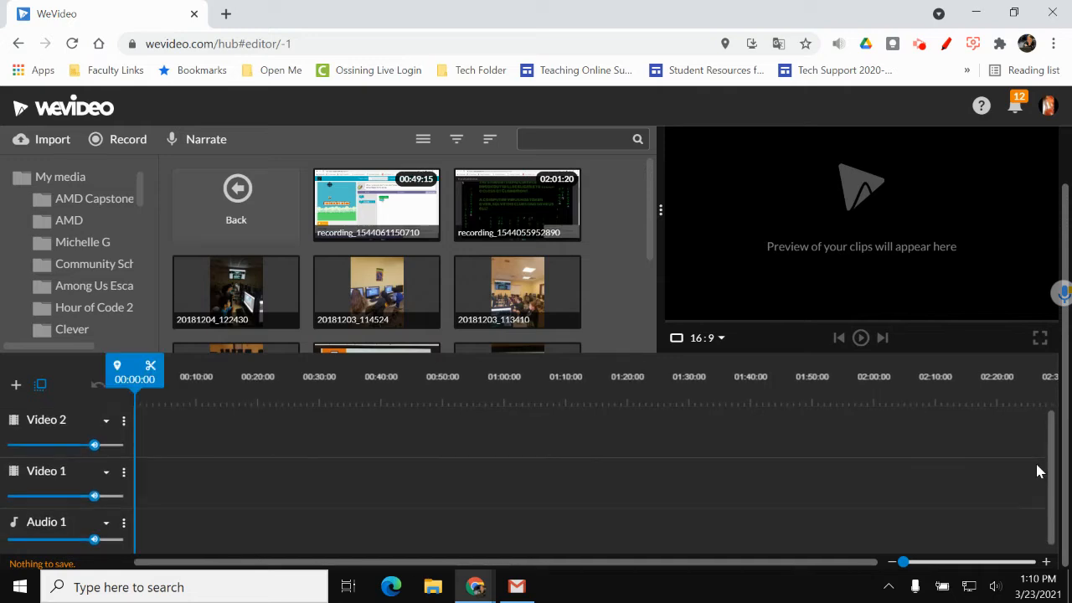
pyautogui.scroll(2, 1037, 471)
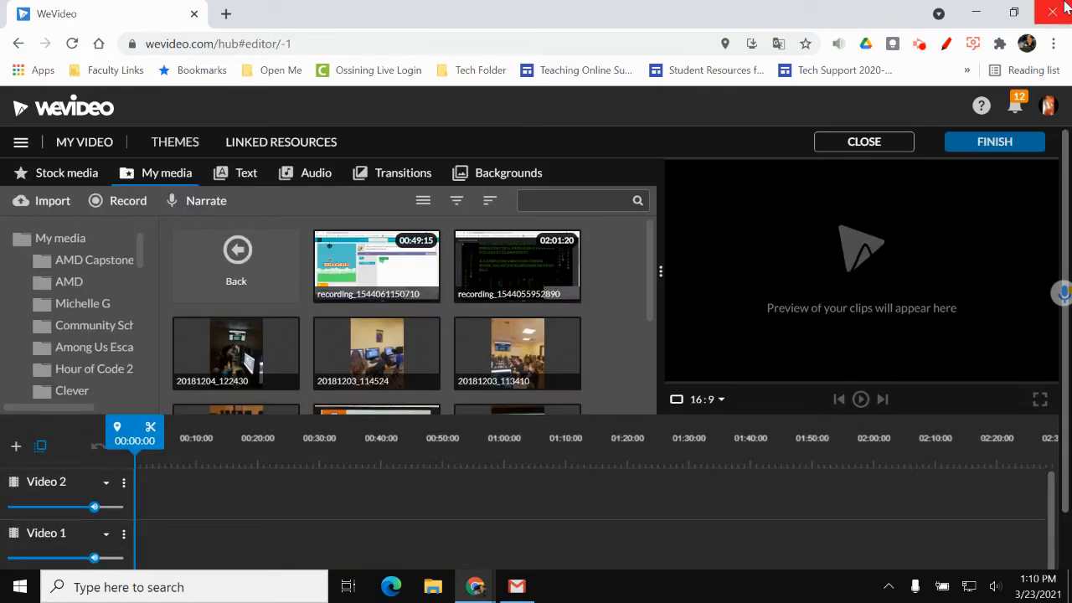
pyautogui.click(1054, 44)
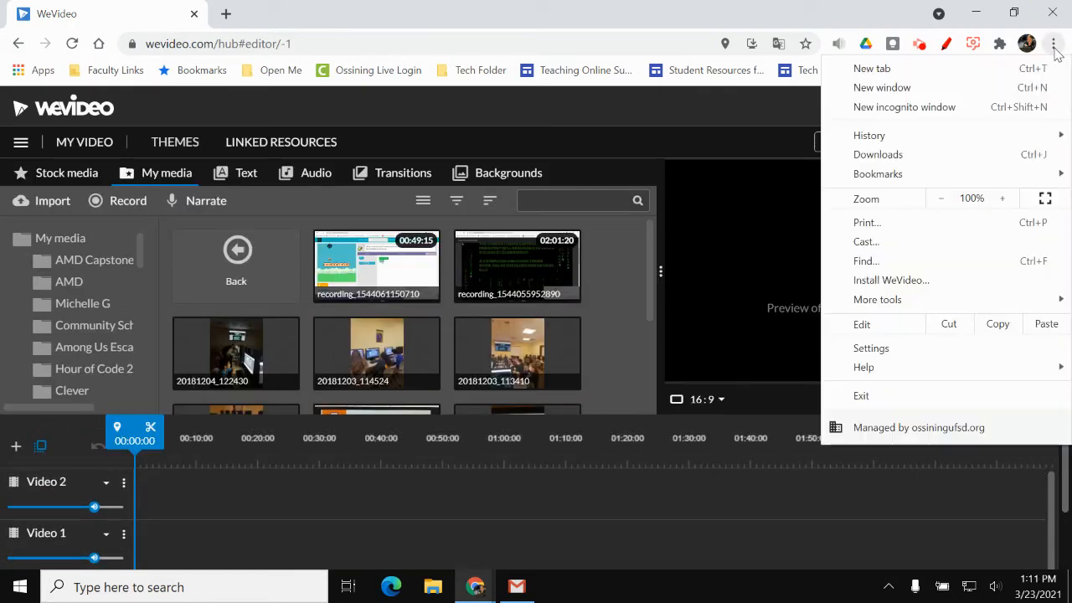
pyautogui.click(1045, 200)
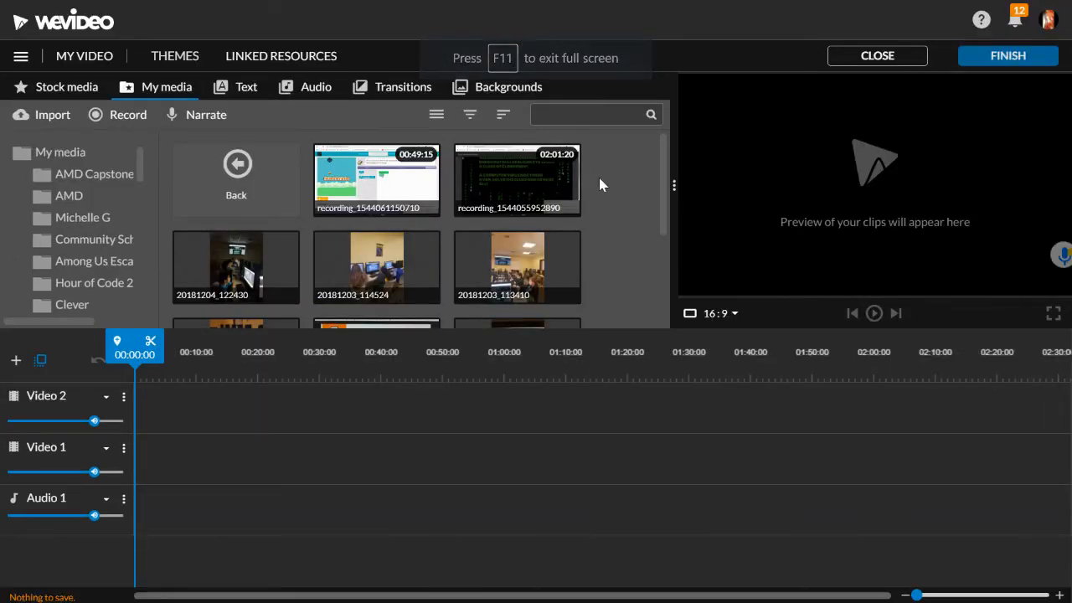
pyautogui.press('F11')
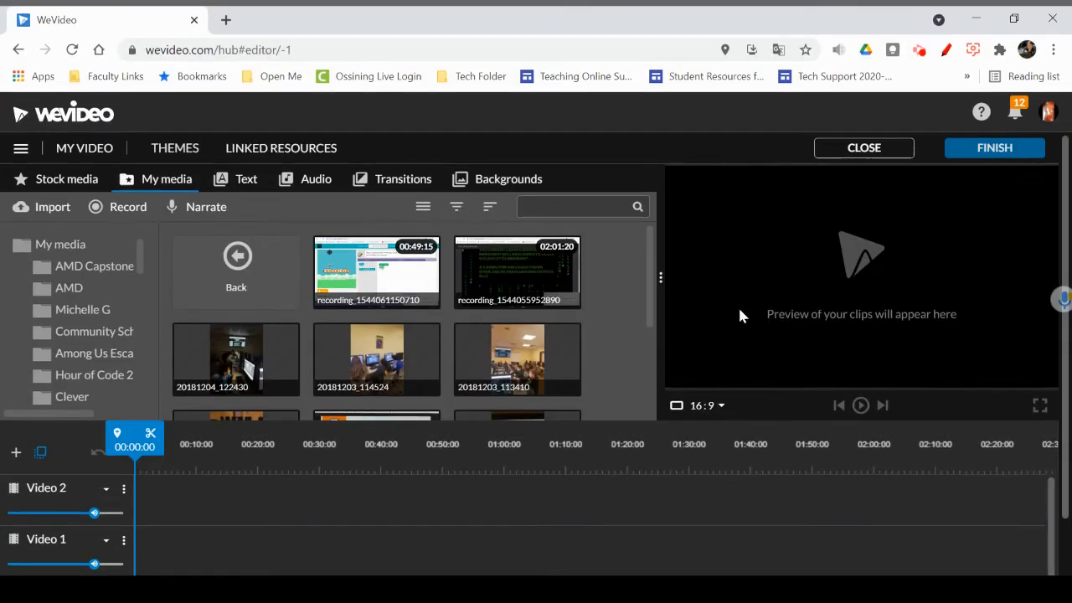
pyautogui.press('F11')
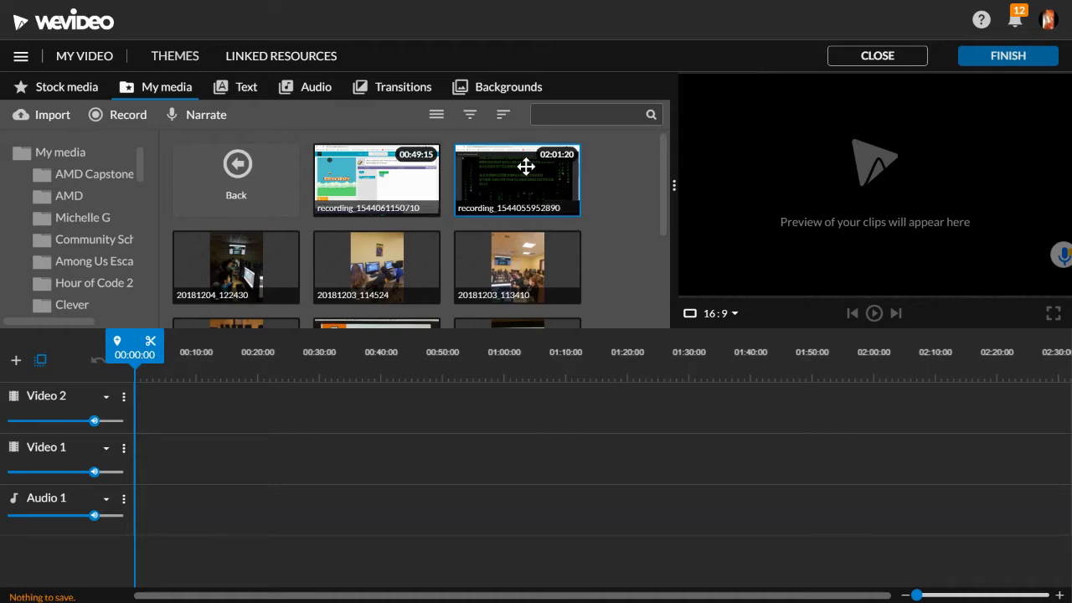
pyautogui.moveTo(526, 172); pyautogui.dragTo(153, 467)
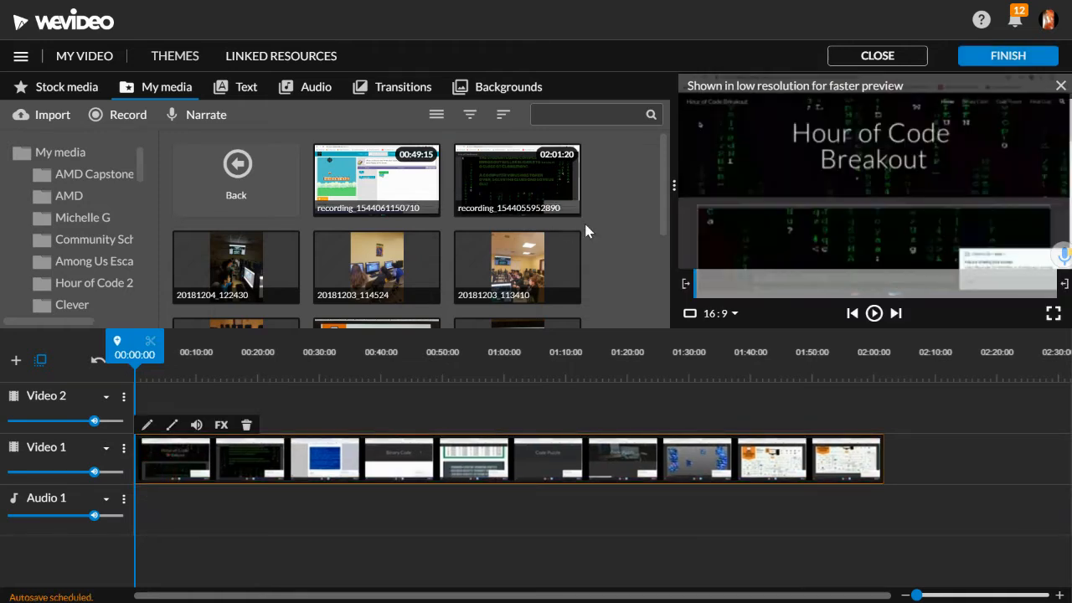
# - Examine the media import options, including the Google Drive file picker, and close them without importing anything
pyautogui.rightClick(595, 266)
pyautogui.click(624, 297)
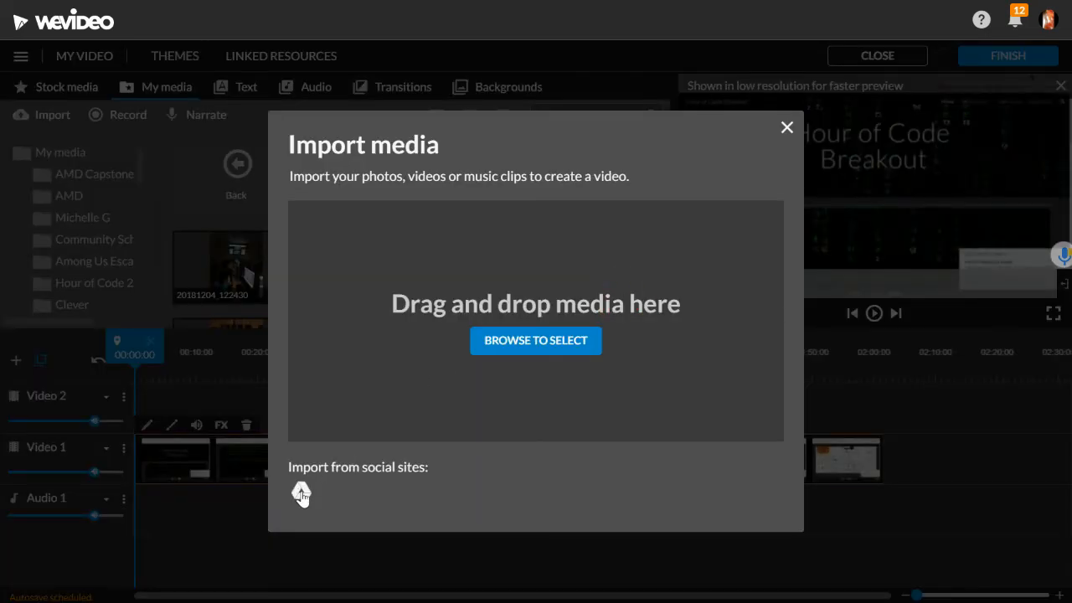
pyautogui.click(300, 494)
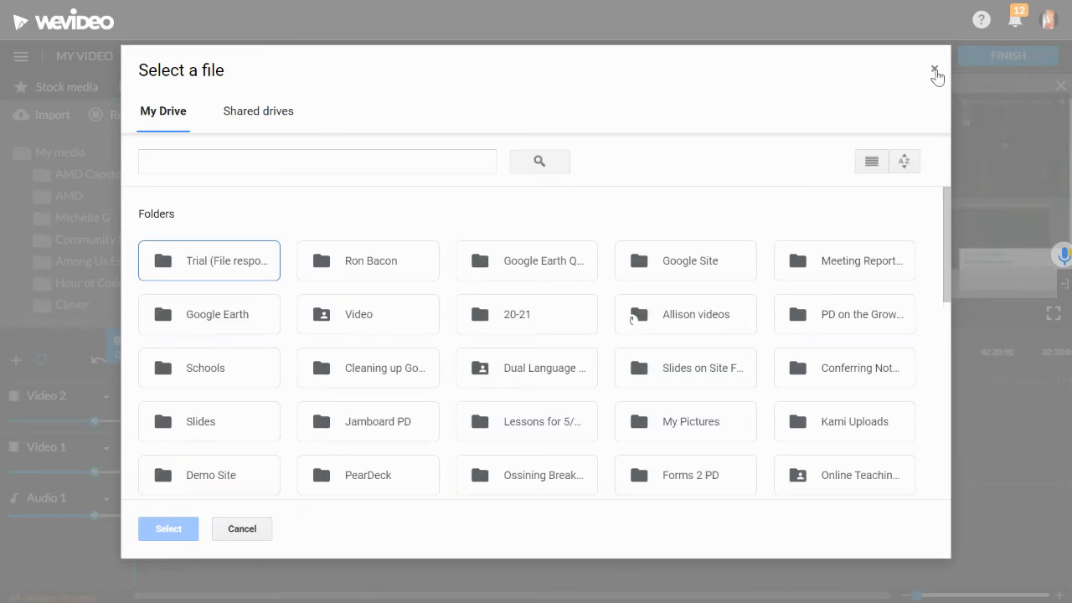
pyautogui.click(935, 71)
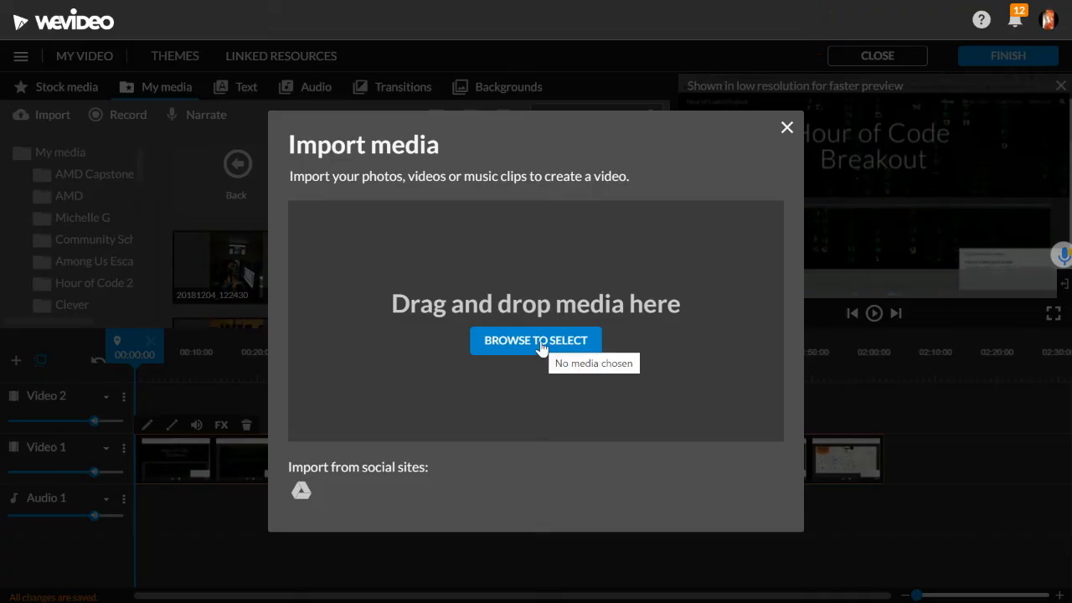
pyautogui.click(786, 127)
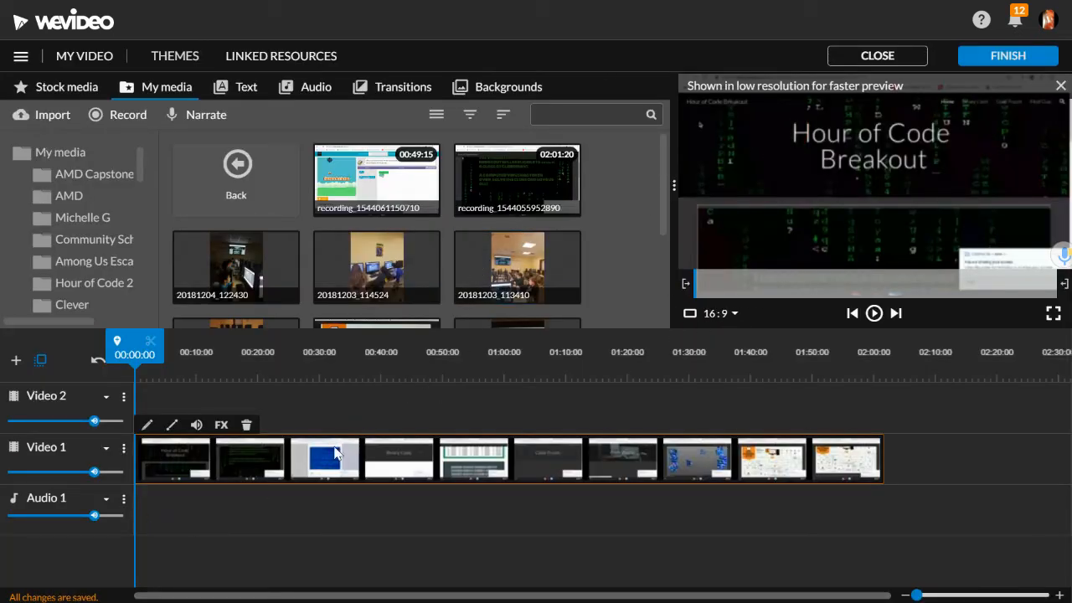
pyautogui.press('Delete')
pyautogui.click(520, 192)
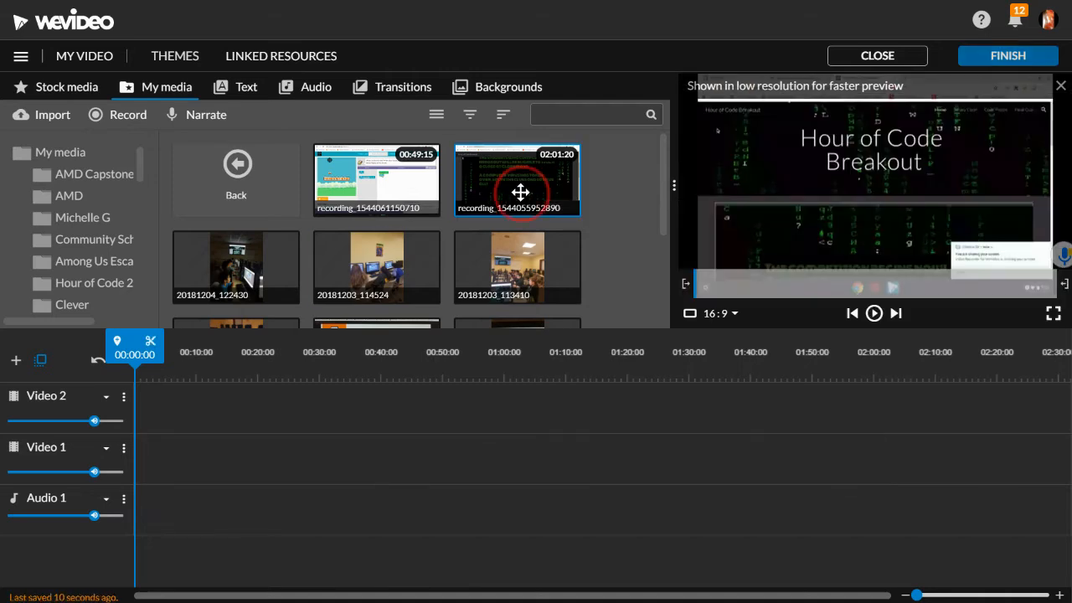
pyautogui.click(520, 192)
pyautogui.moveTo(520, 192); pyautogui.dragTo(148, 485)
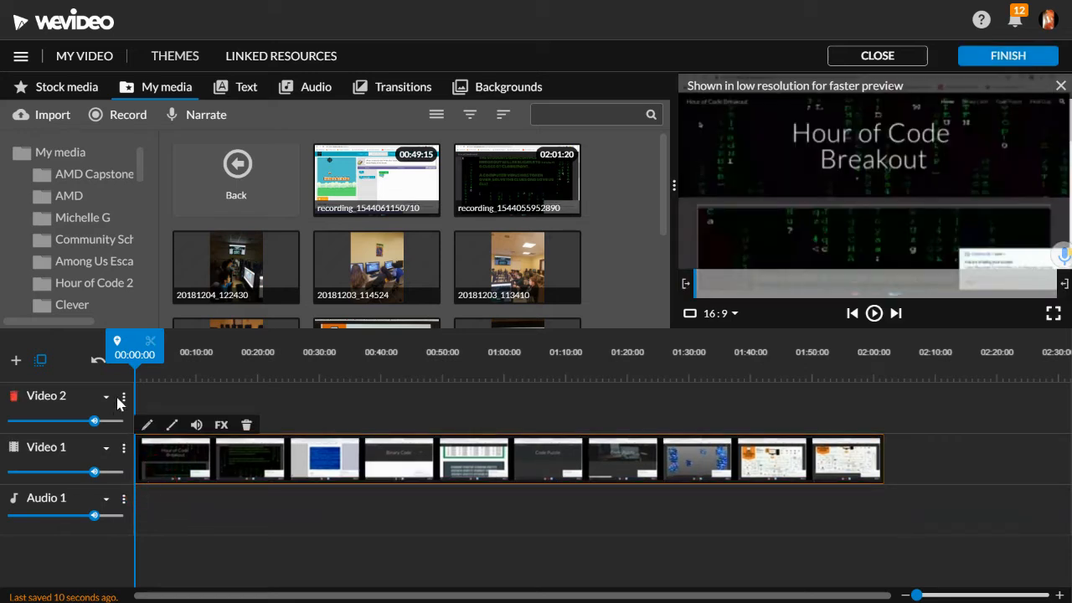
# - Split the Video 1 clip at 00:30:01 and delete the part before the cut
pyautogui.moveTo(134, 359); pyautogui.dragTo(318, 394)
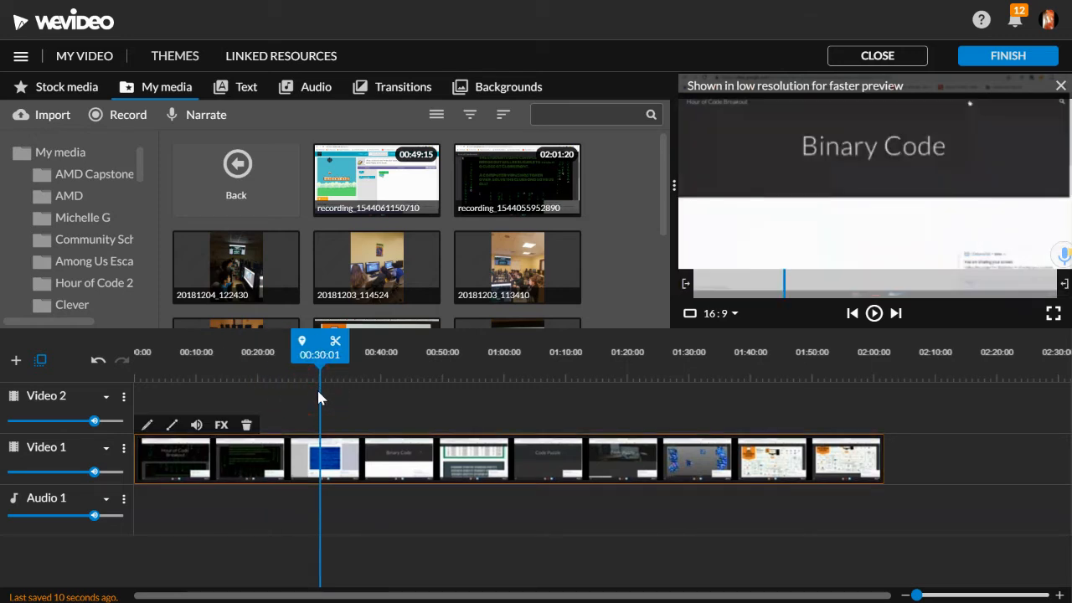
pyautogui.click(335, 347)
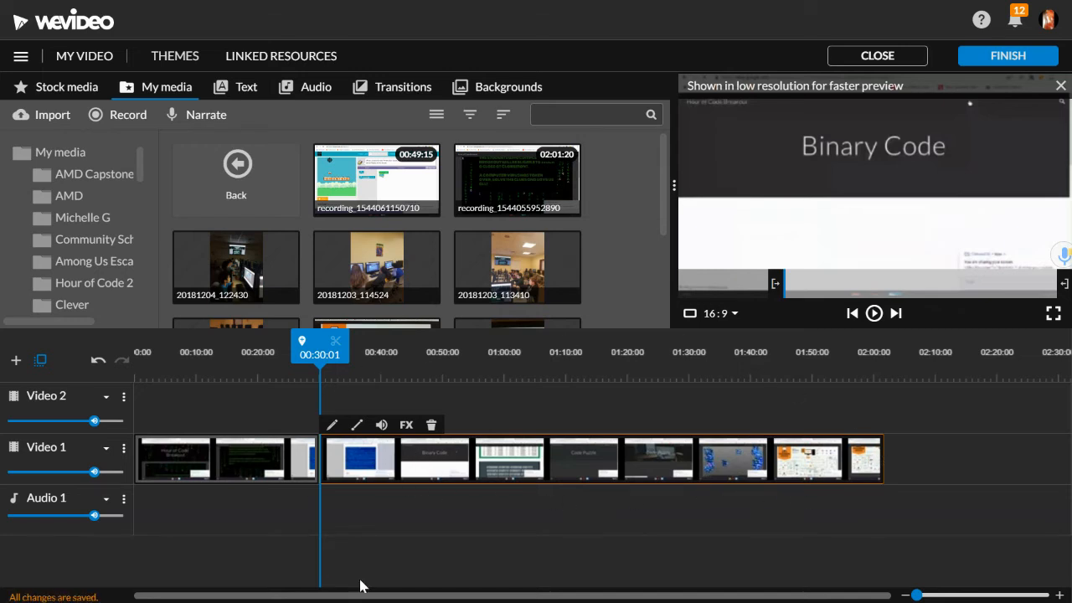
pyautogui.click(226, 454)
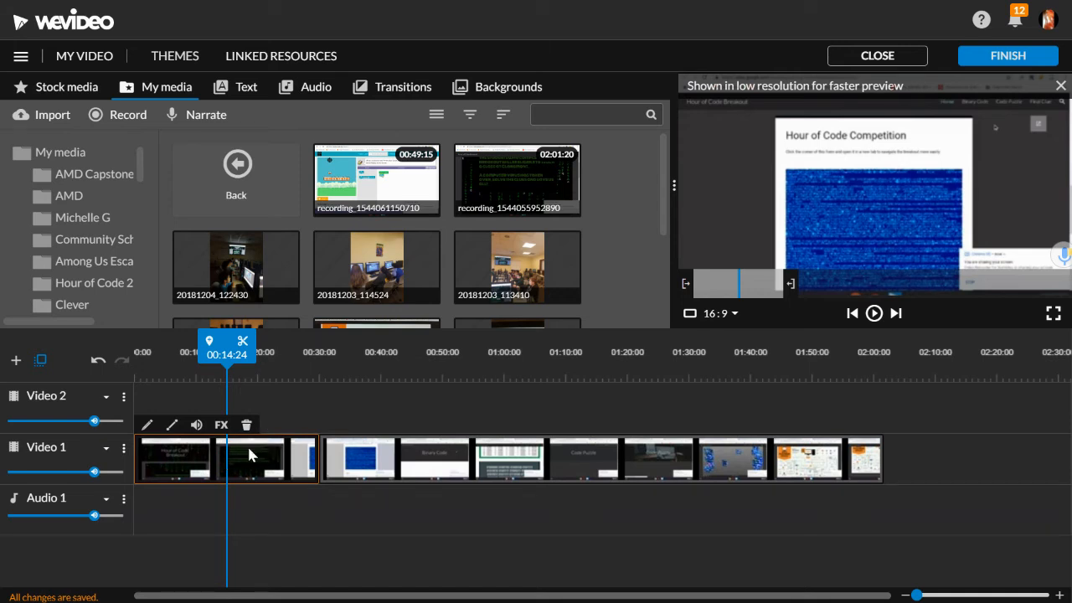
pyautogui.press('Delete')
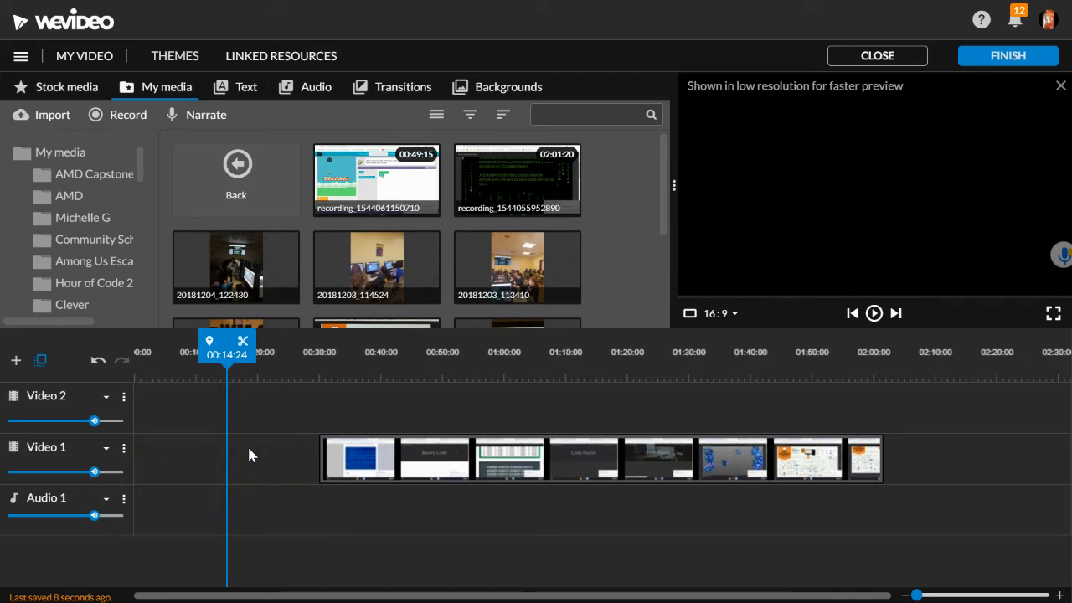
# - Move the remaining clip on Video 1 to the start of the timeline
pyautogui.click(458, 473)
pyautogui.moveTo(458, 473); pyautogui.dragTo(261, 462)
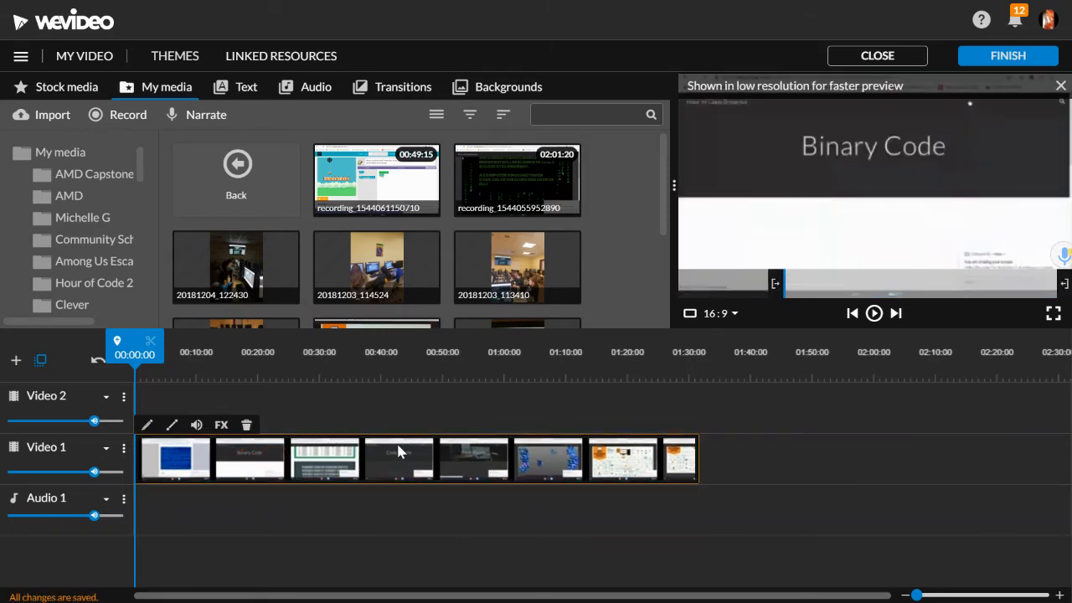
# - Extend the beginning of the Video 1 clip to restore its trimmed opening, and move the full clip back to 00:00:00
pyautogui.moveTo(134, 347); pyautogui.dragTo(305, 369)
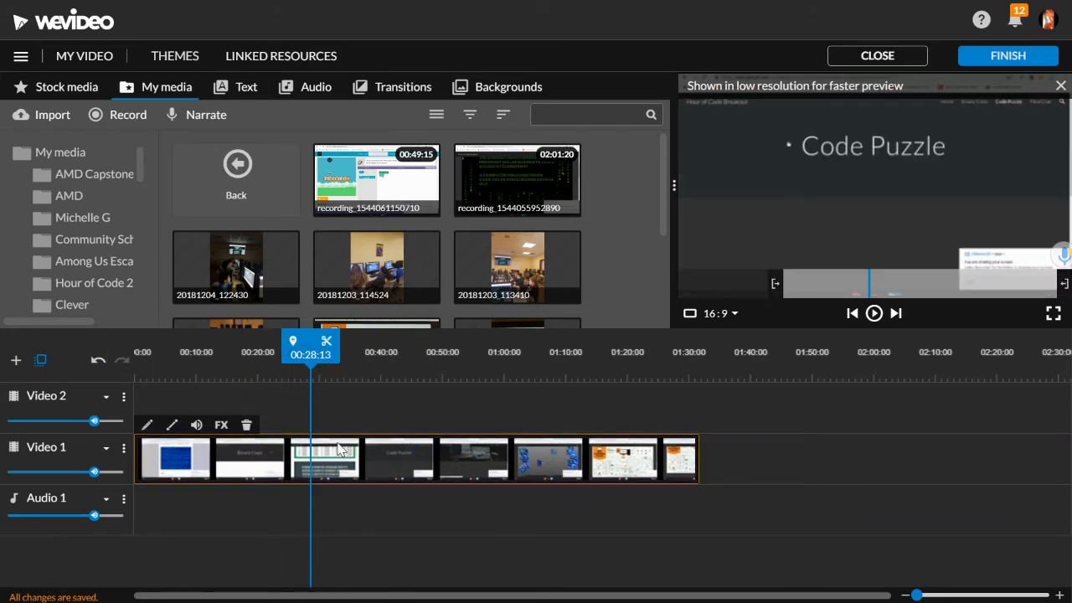
pyautogui.moveTo(371, 449); pyautogui.dragTo(478, 449)
pyautogui.moveTo(241, 452); pyautogui.dragTo(142, 461)
pyautogui.moveTo(260, 473); pyautogui.dragTo(453, 461)
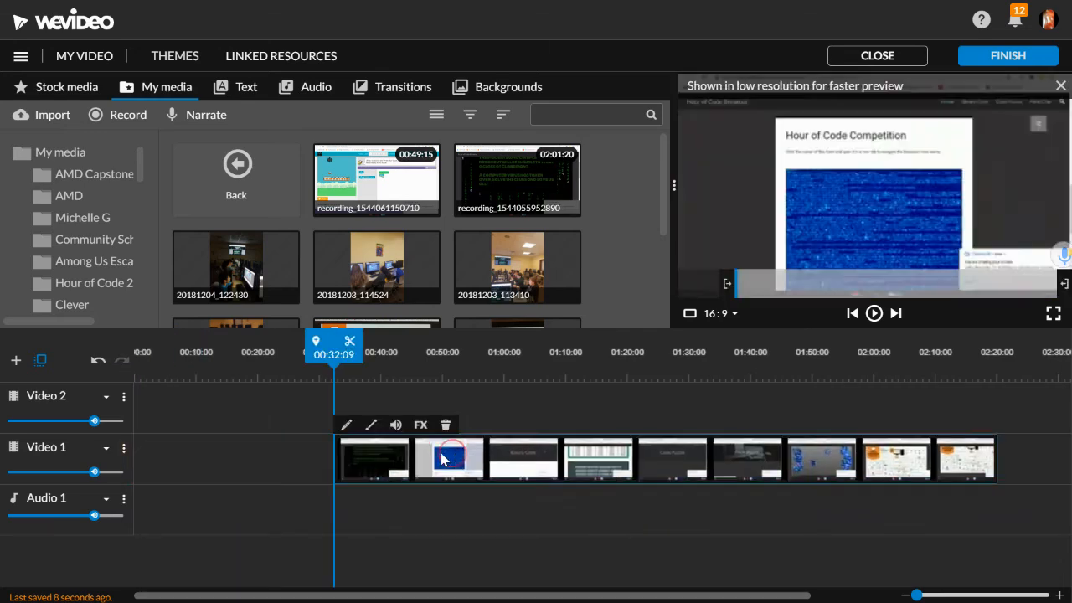
pyautogui.click(334, 459)
pyautogui.moveTo(258, 466); pyautogui.dragTo(131, 466)
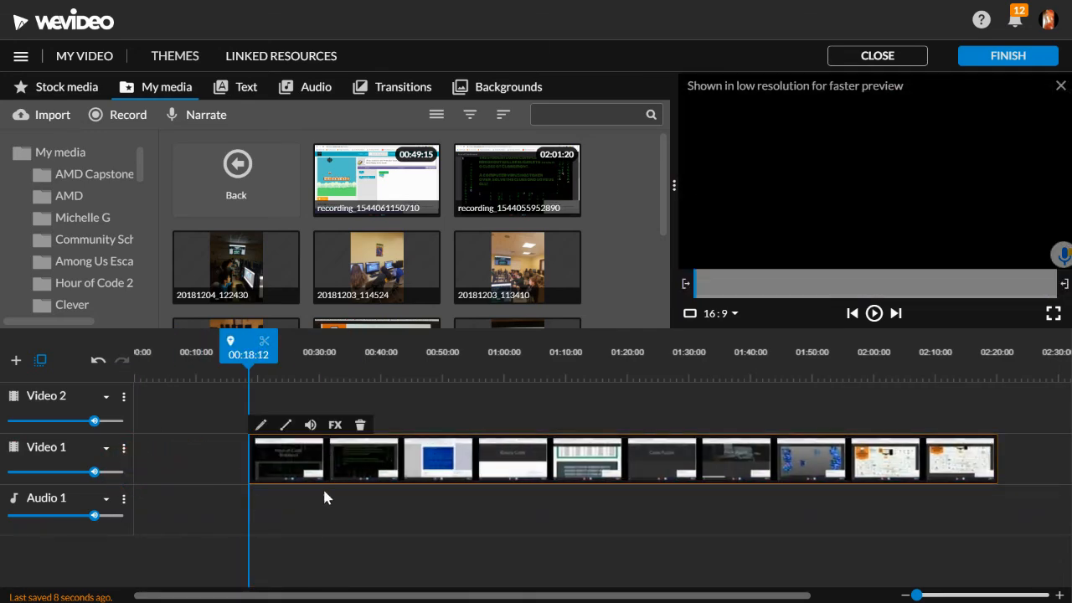
pyautogui.moveTo(346, 475); pyautogui.dragTo(220, 475)
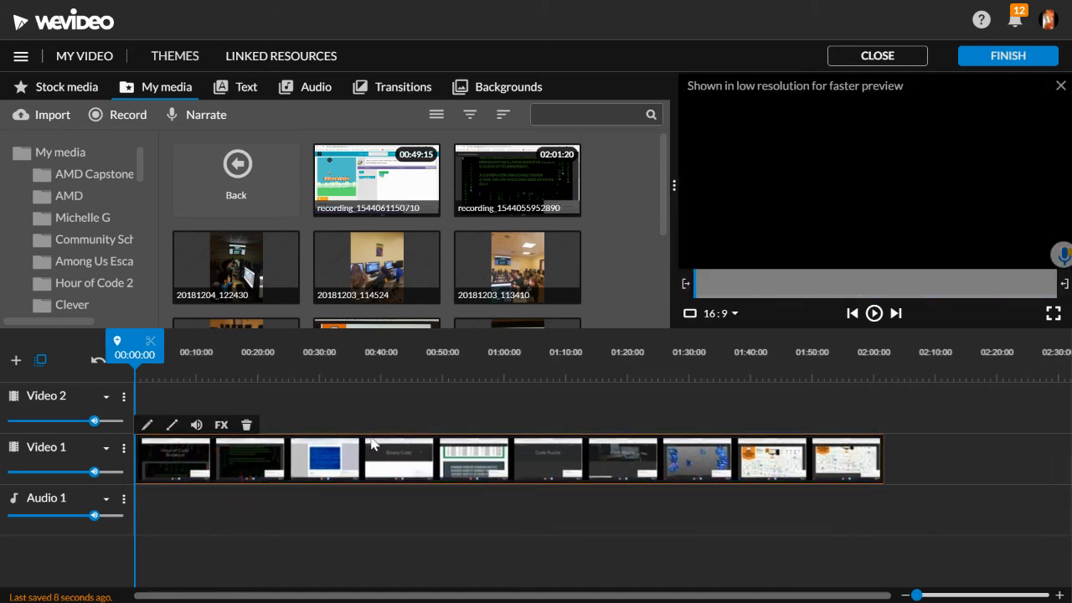
# - Split the Video 1 clip at about 00:40:00 and 00:50:00 to isolate the section between the cuts
pyautogui.moveTo(129, 355); pyautogui.dragTo(374, 347)
pyautogui.click(461, 483)
pyautogui.click(398, 342)
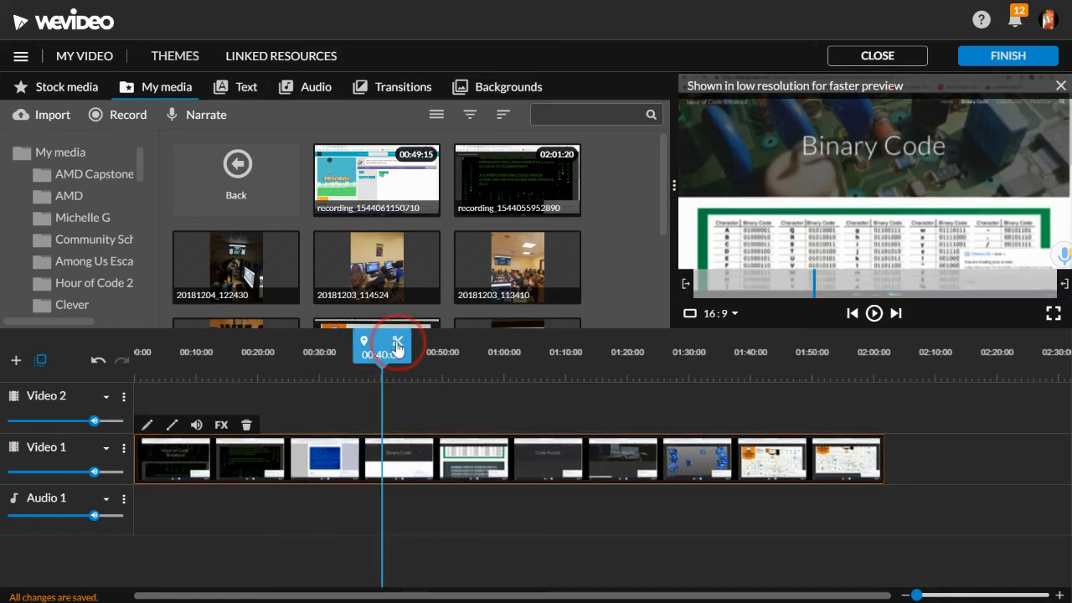
pyautogui.moveTo(381, 353); pyautogui.dragTo(442, 354)
pyautogui.click(459, 340)
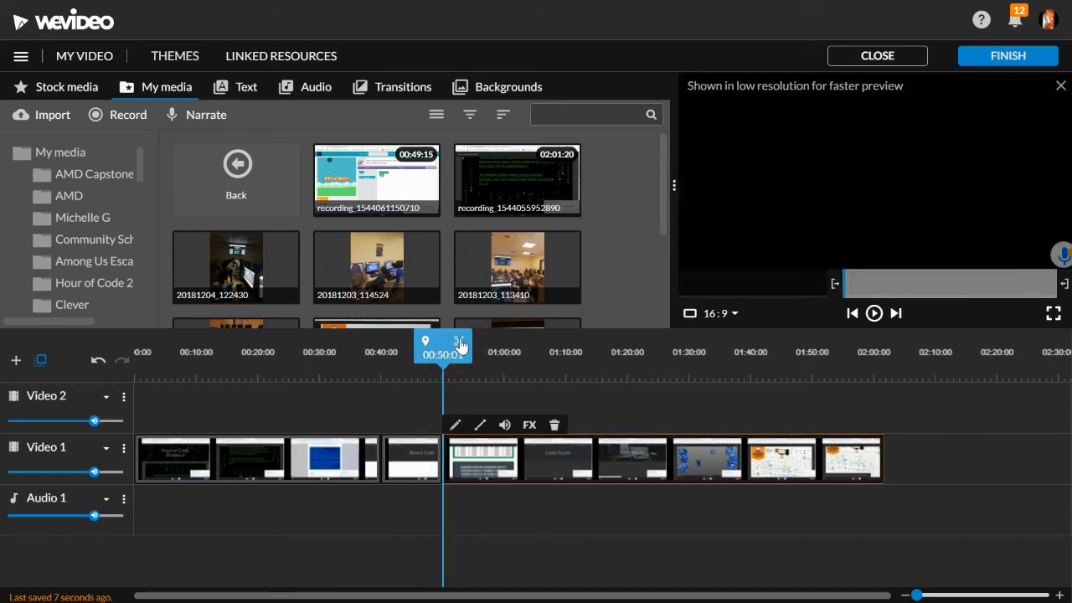
# - Delete the isolated section between the two cuts on Video 1 and move the last clip against the first to close the gap
pyautogui.click(421, 461)
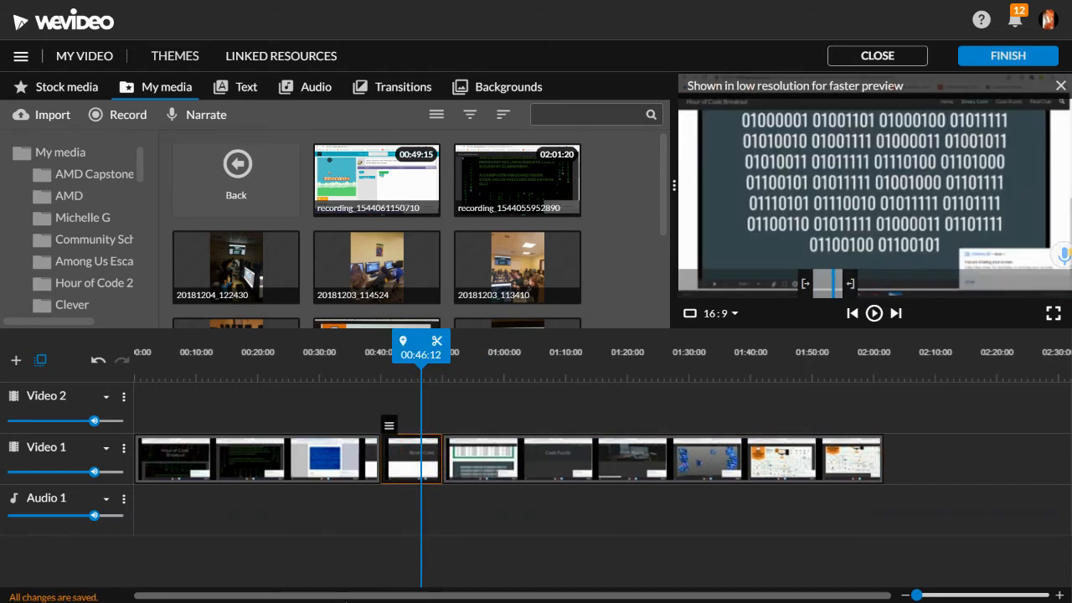
pyautogui.press('Delete')
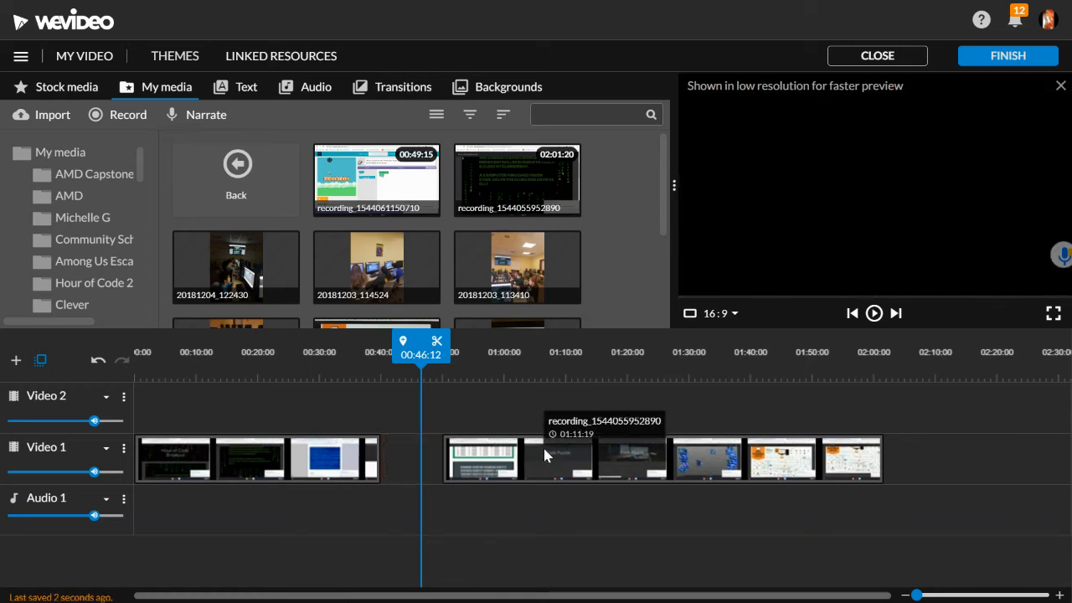
pyautogui.moveTo(550, 458); pyautogui.dragTo(485, 461)
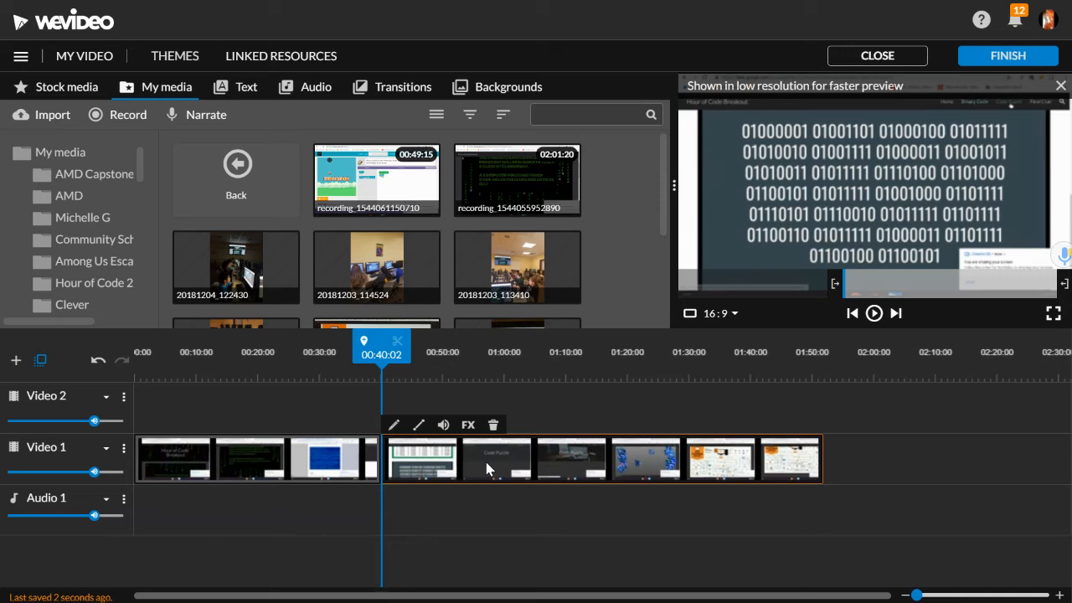
pyautogui.click(306, 469)
# - Finish the project with the export title Demo 1 and export the video with Google Drive added as a destination
pyautogui.click(1013, 57)
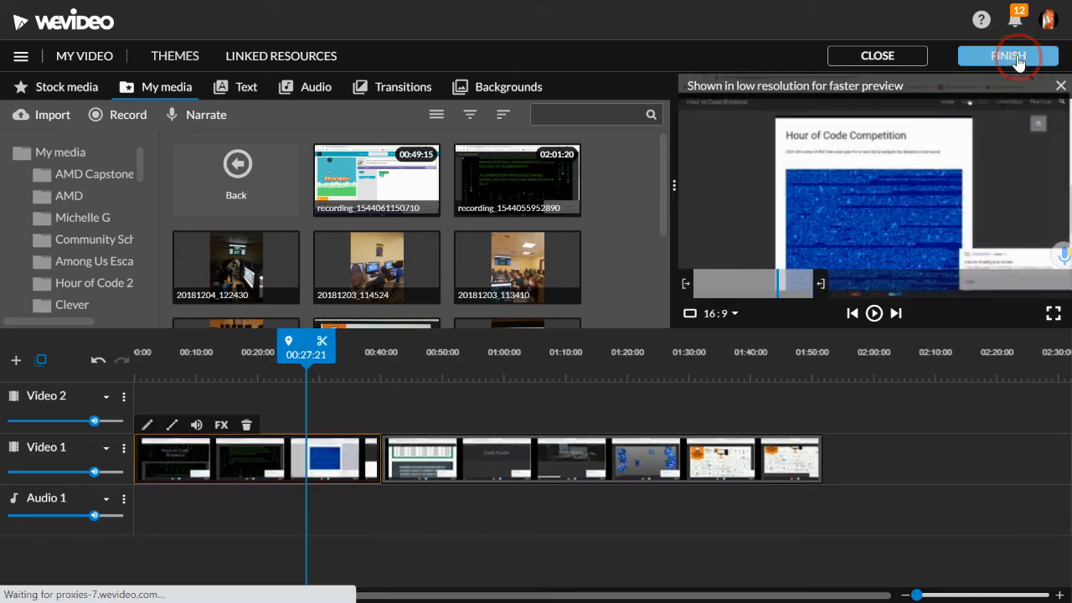
pyautogui.moveTo(459, 314); pyautogui.dragTo(114, 323)
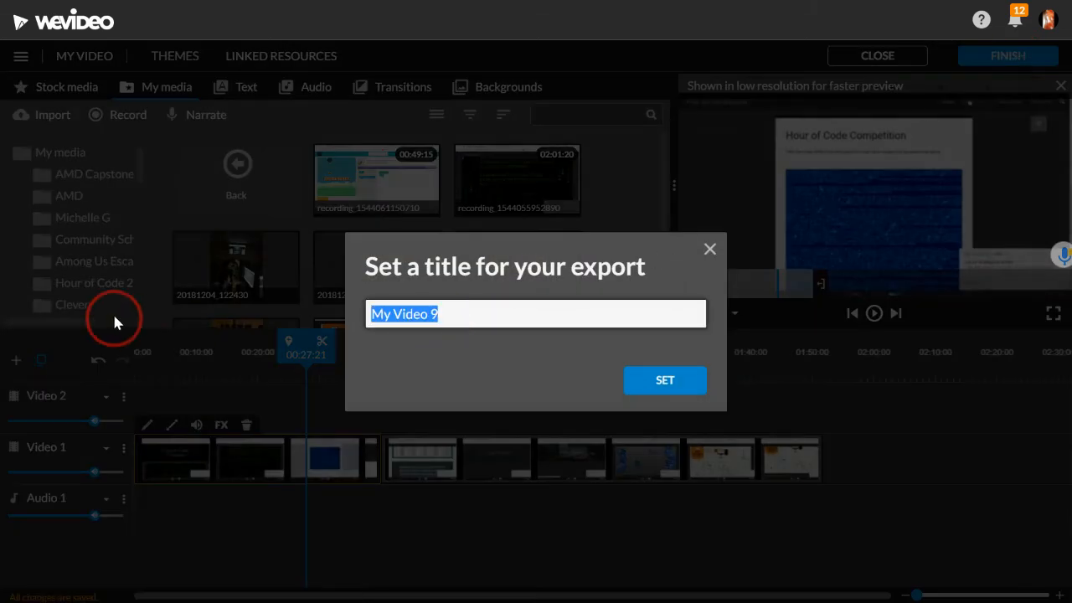
pyautogui.write('Demo 1')
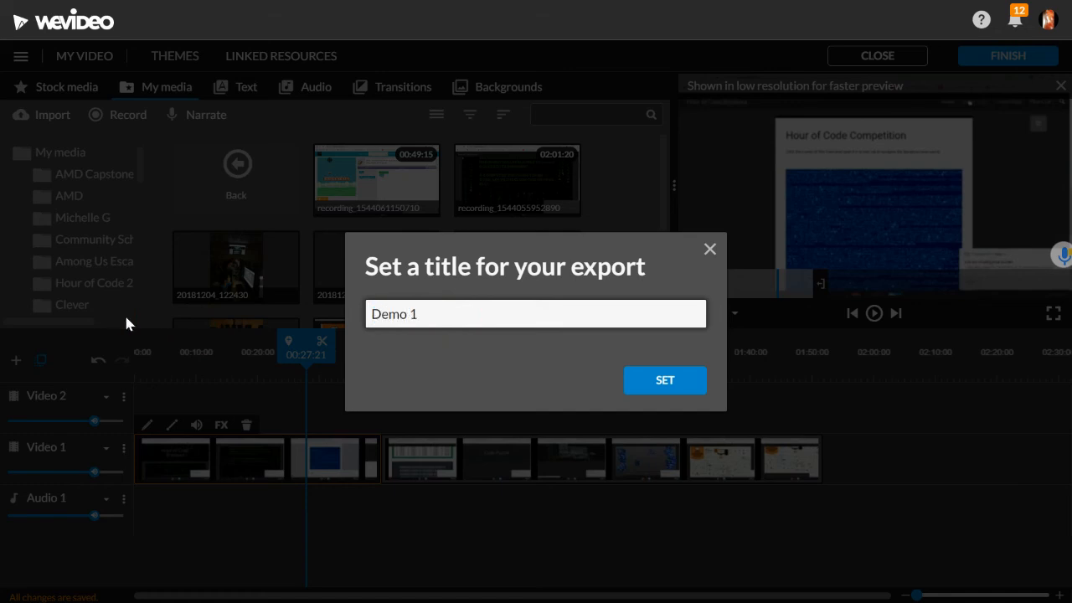
pyautogui.click(684, 378)
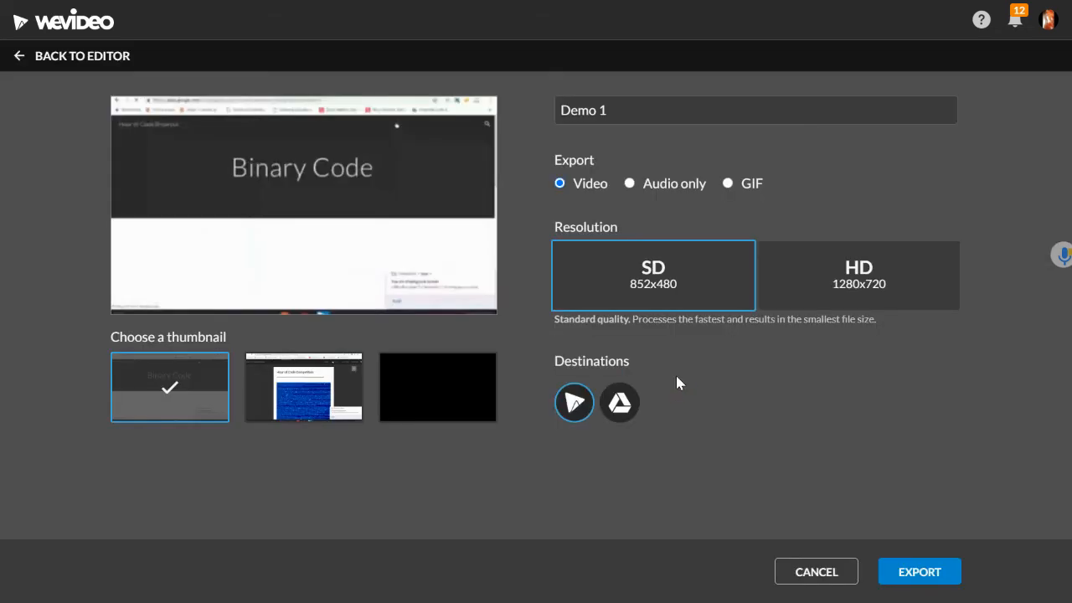
pyautogui.click(617, 404)
pyautogui.click(937, 576)
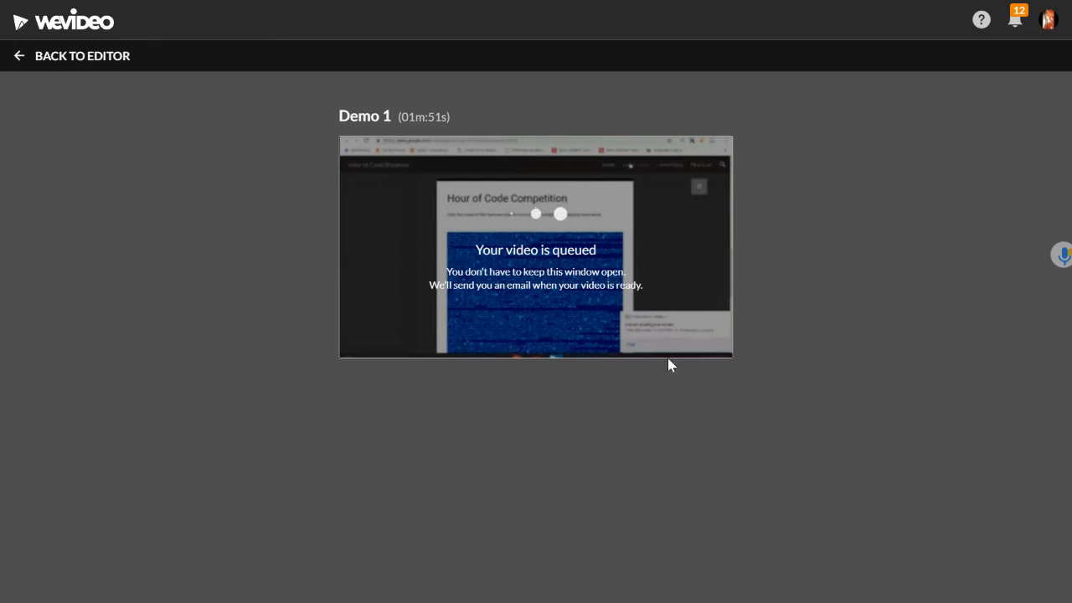
# - Exit the full-screen view and replace the WeVideo page with a new blank browser tab
pyautogui.press('F11')
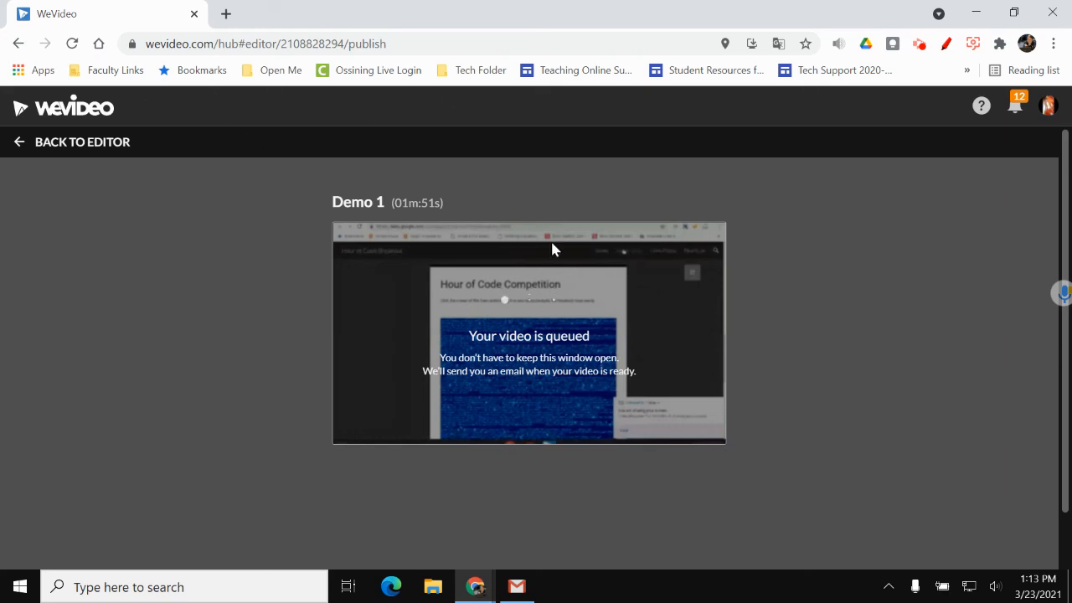
pyautogui.click(224, 14)
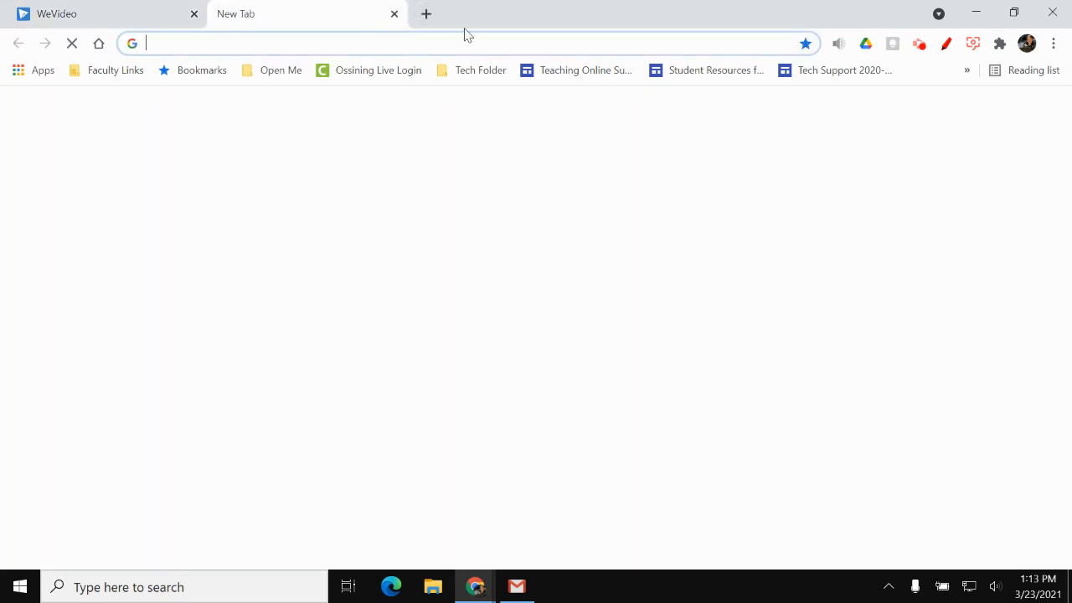
pyautogui.click(192, 15)
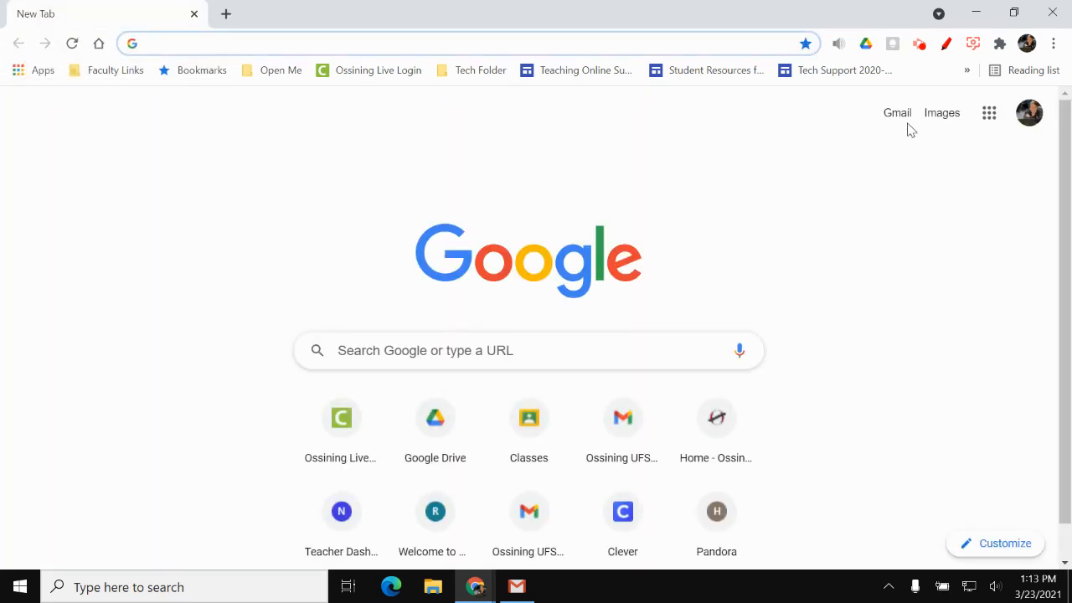